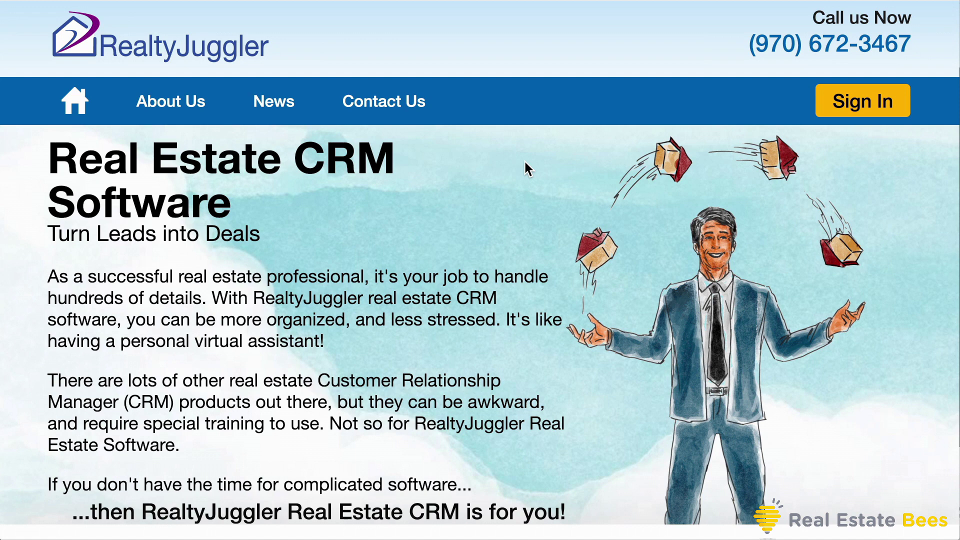
Sign in to RealtyJuggler and open the Settings page from the dashboard
left_click(844, 112)
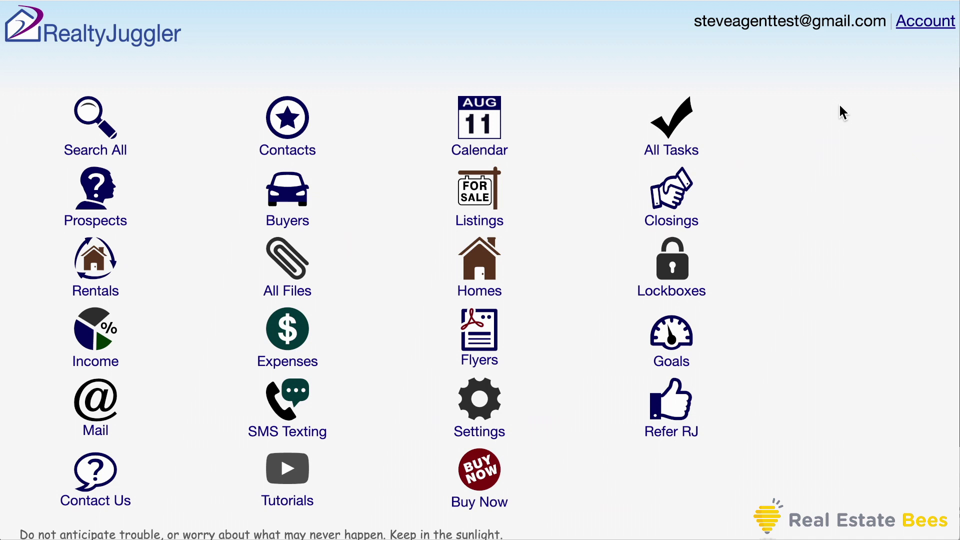
left_click(496, 401)
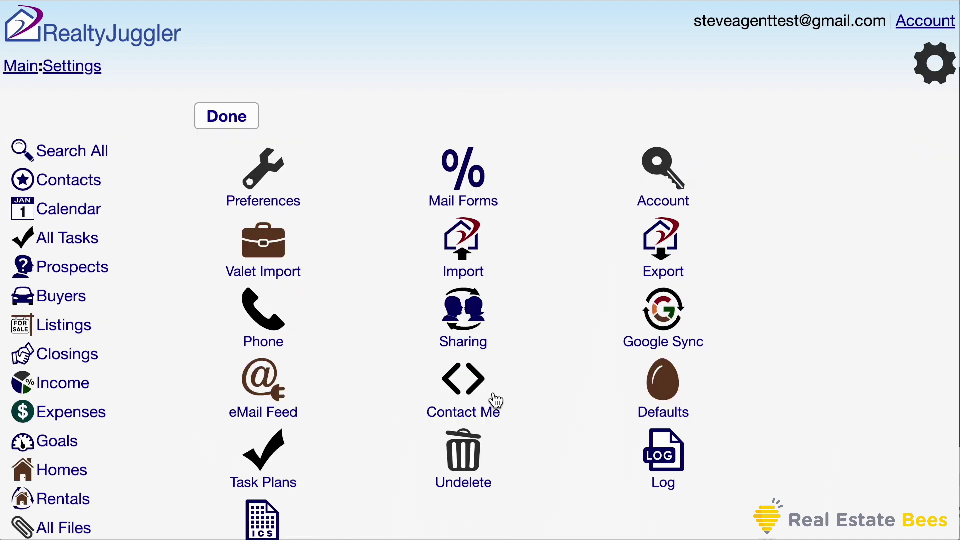
Copy the Prospect lead-forwarding address from the eMail Feed settings
left_click(284, 395)
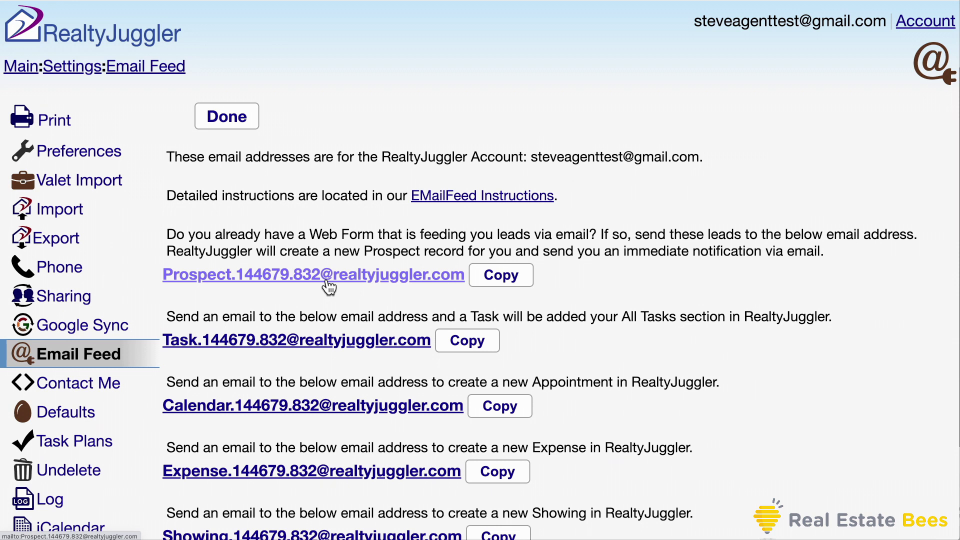
left_click(490, 280)
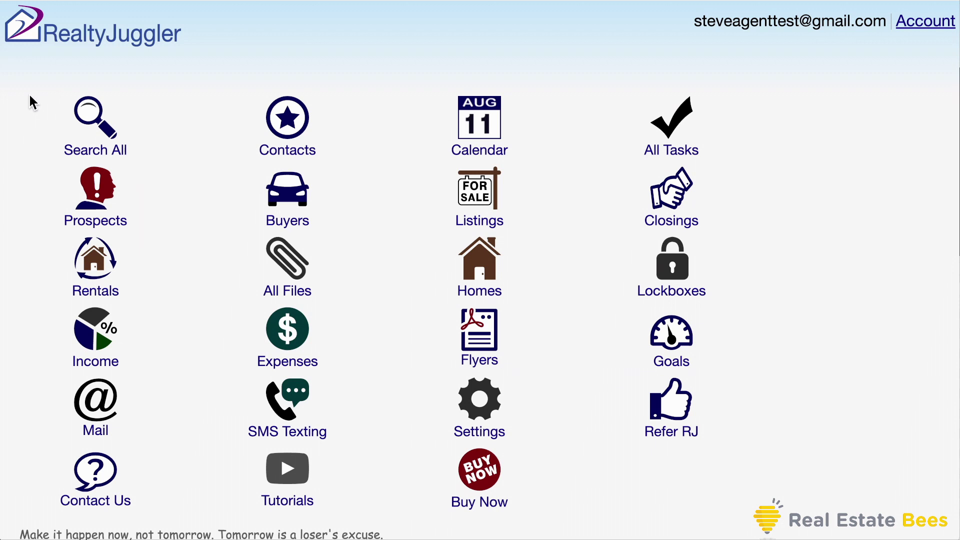
left_click(95, 189)
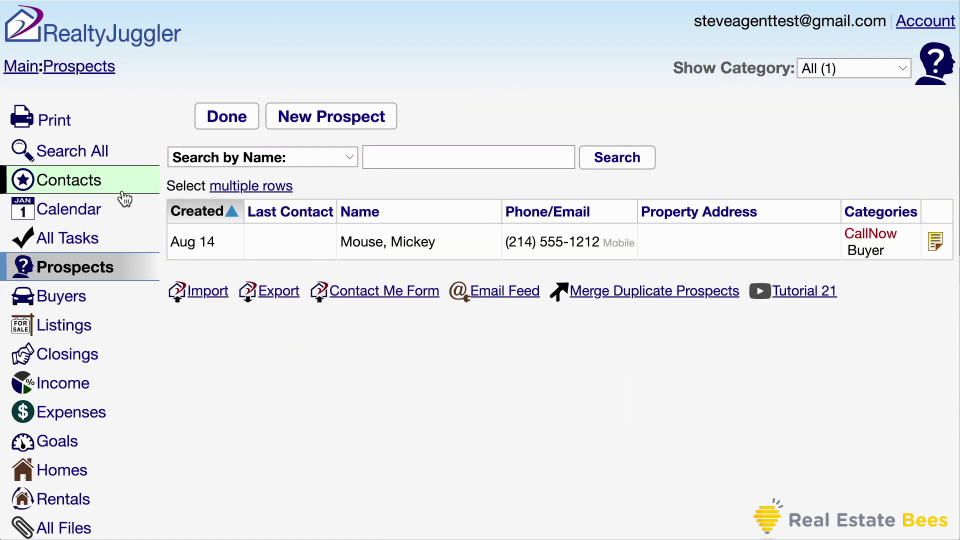
left_click(291, 244)
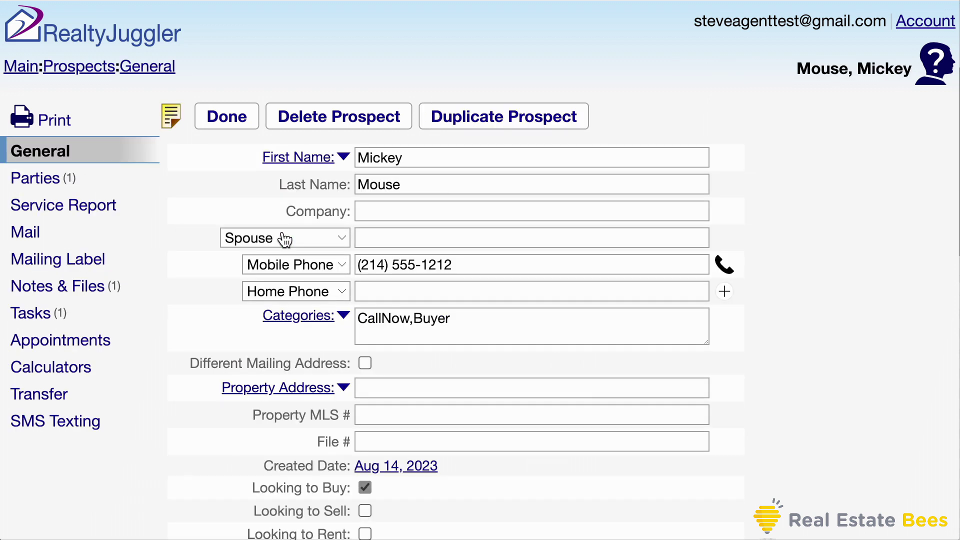
scroll(285, 239, "down", 6)
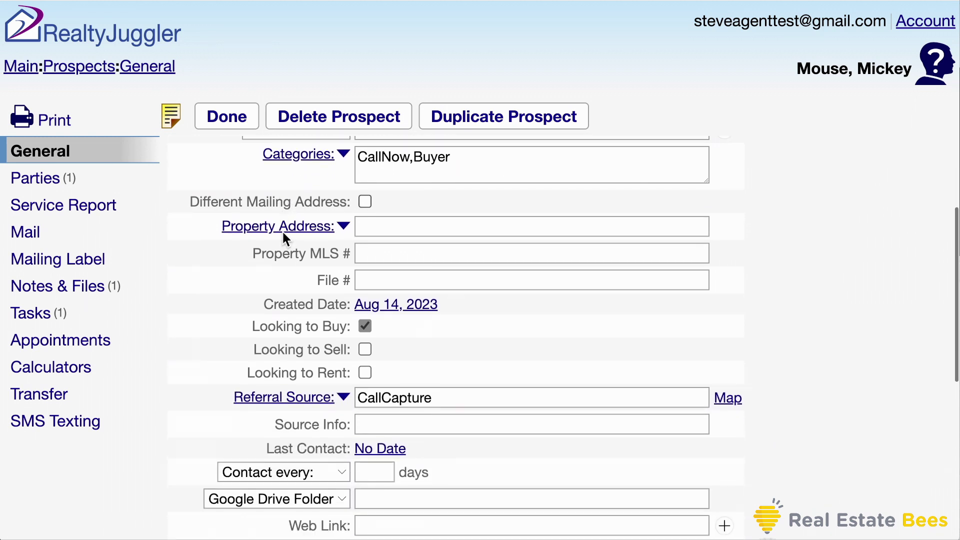
scroll(283, 233, "down", 1)
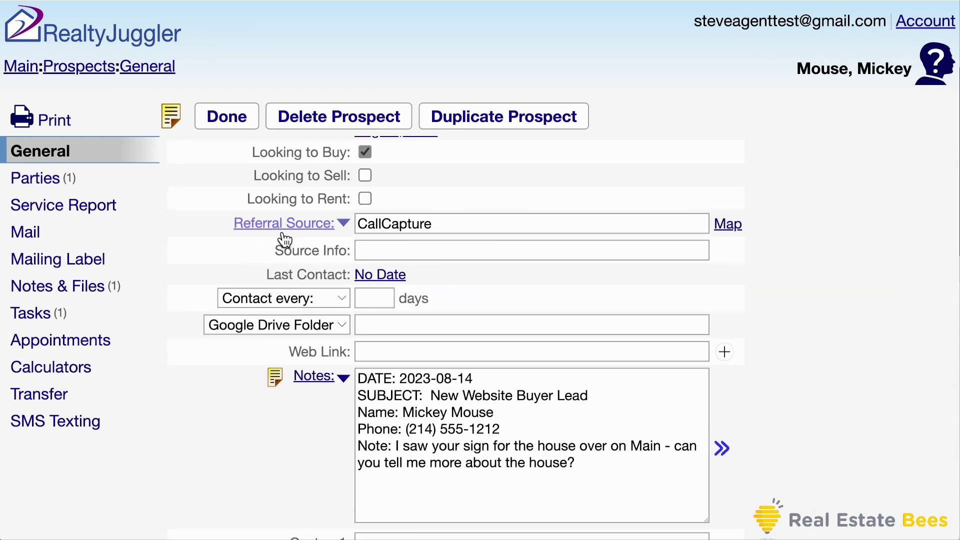
scroll(284, 239, "up", 6)
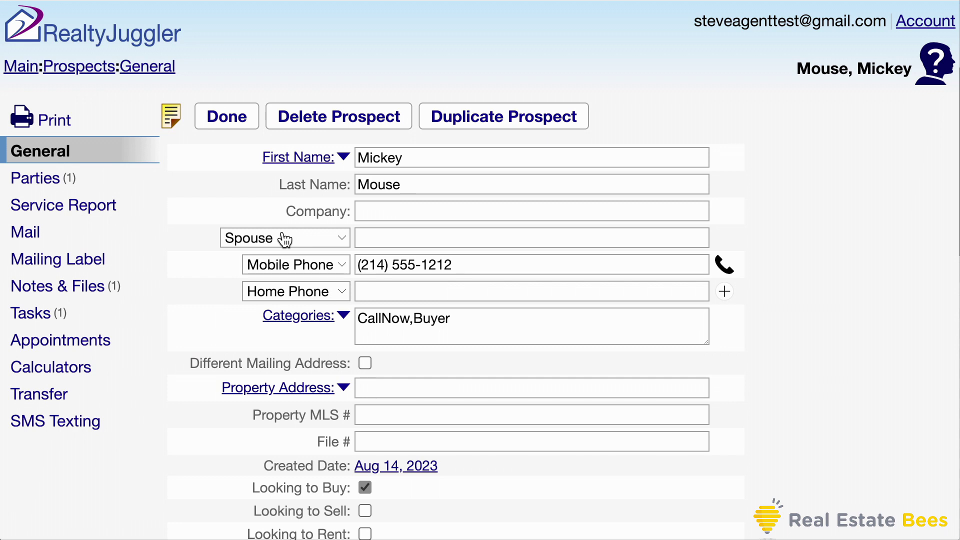
left_click(25, 68)
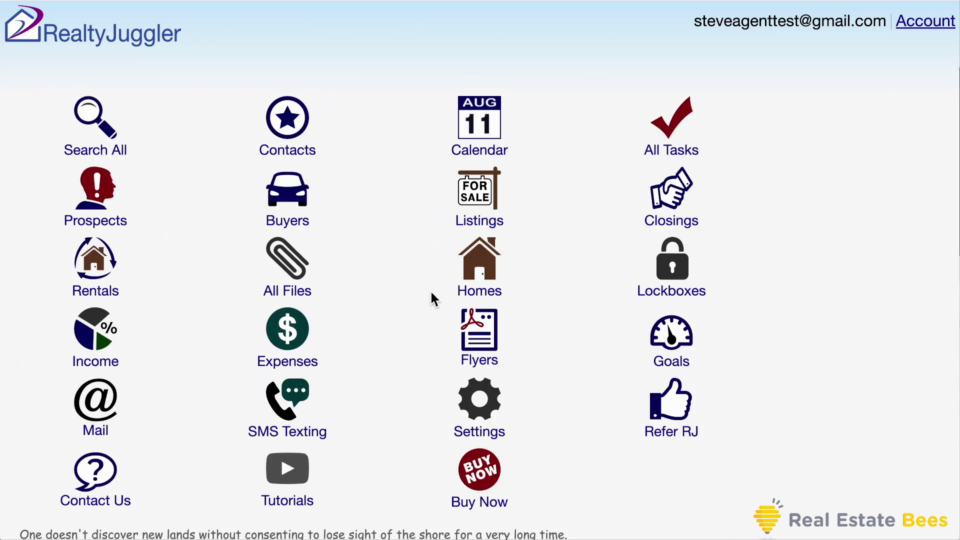
Open the Phone > Call Capture settings and scroll down to the 24hr sign preview
left_click(488, 403)
left_click(277, 325)
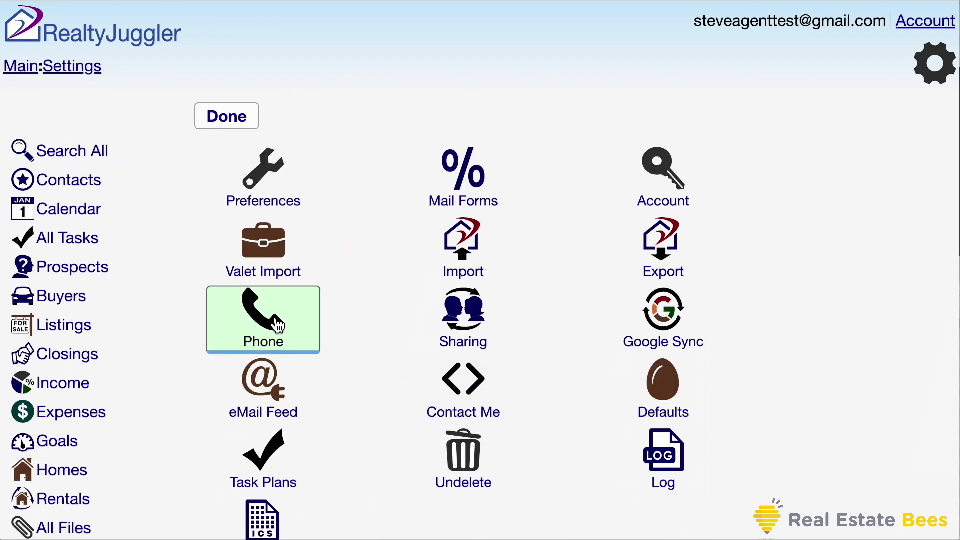
left_click(686, 197)
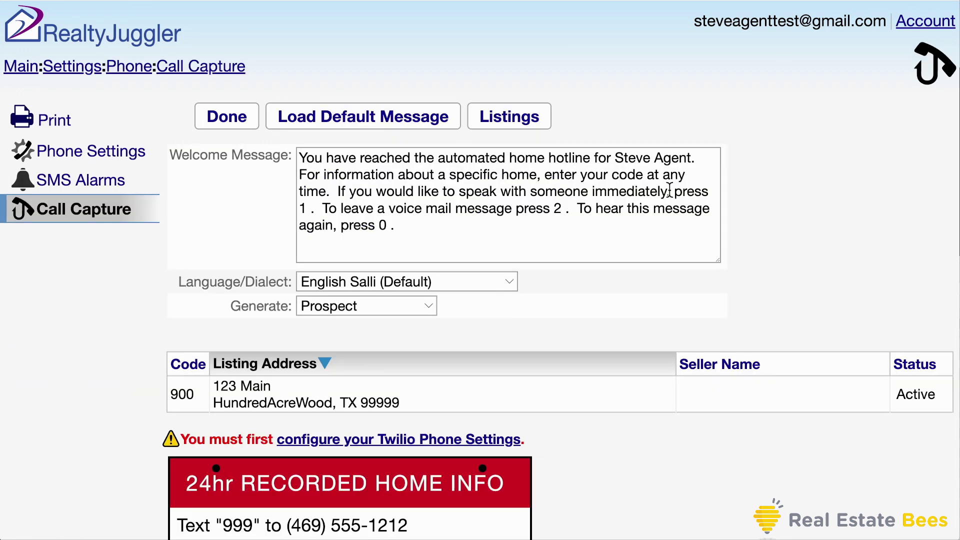
scroll(518, 296, "down", 1)
scroll(500, 302, "down", 5)
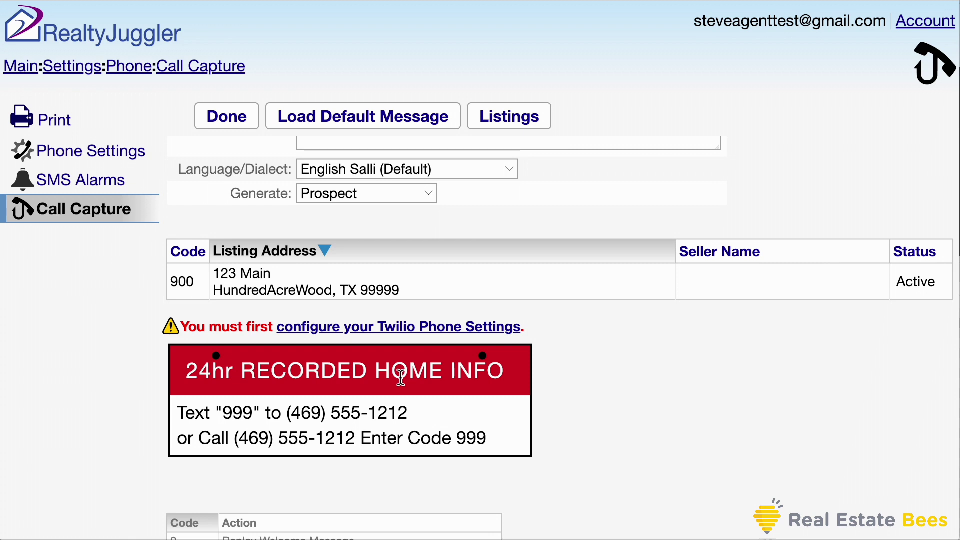
Open the Prospects list and review the second prospect's record details
left_click(36, 75)
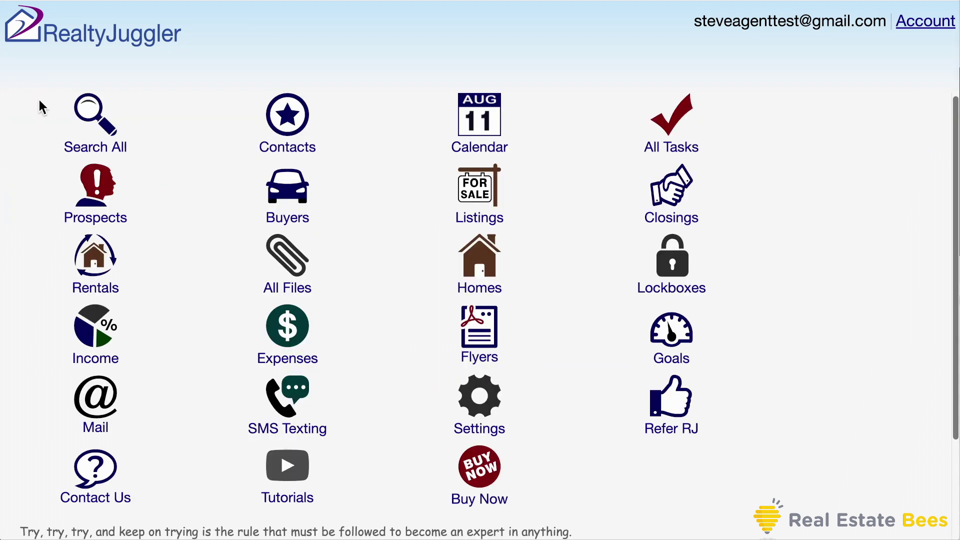
left_click(104, 192)
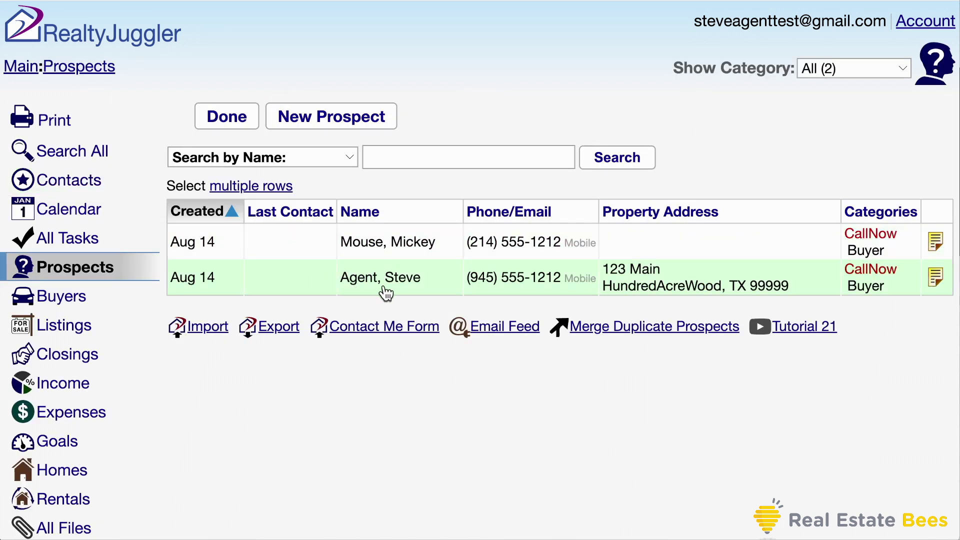
left_click(386, 293)
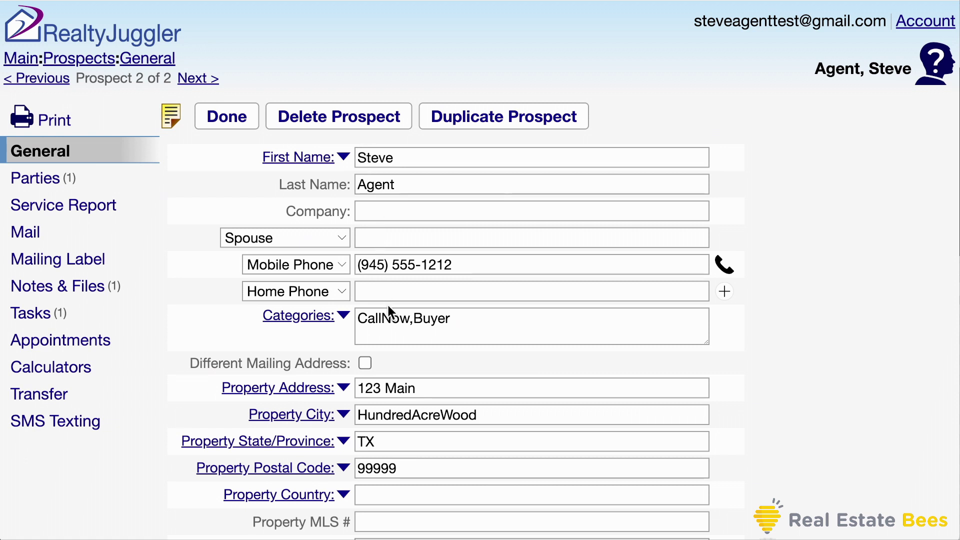
scroll(381, 359, "down", 2)
scroll(381, 358, "down", 12)
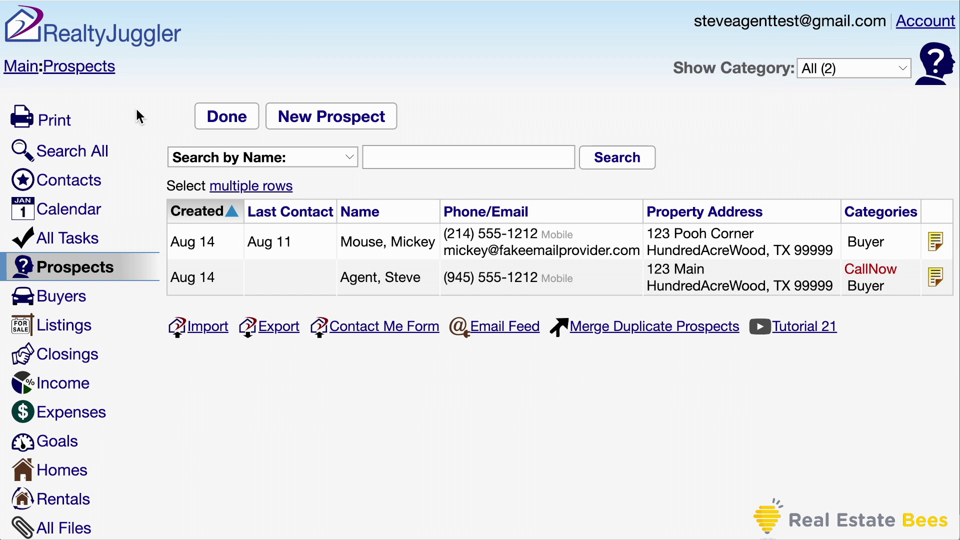
Log a call to the first prospect's mobile with the note '- left message'
left_click(308, 253)
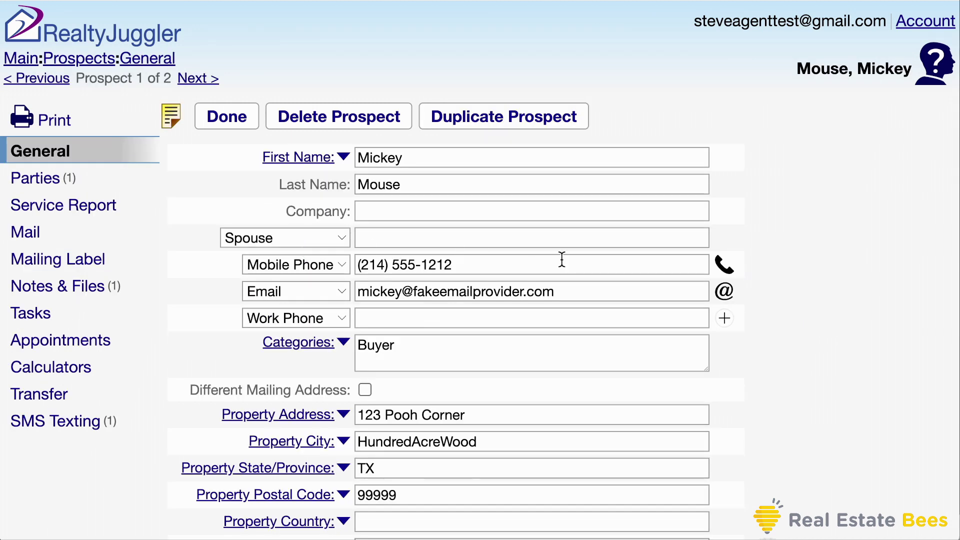
left_click(722, 267)
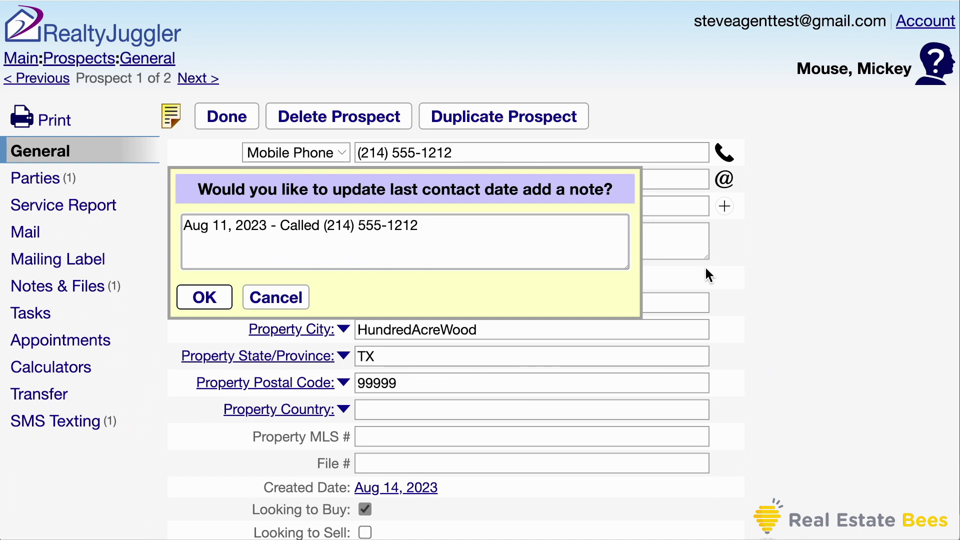
type("- left message")
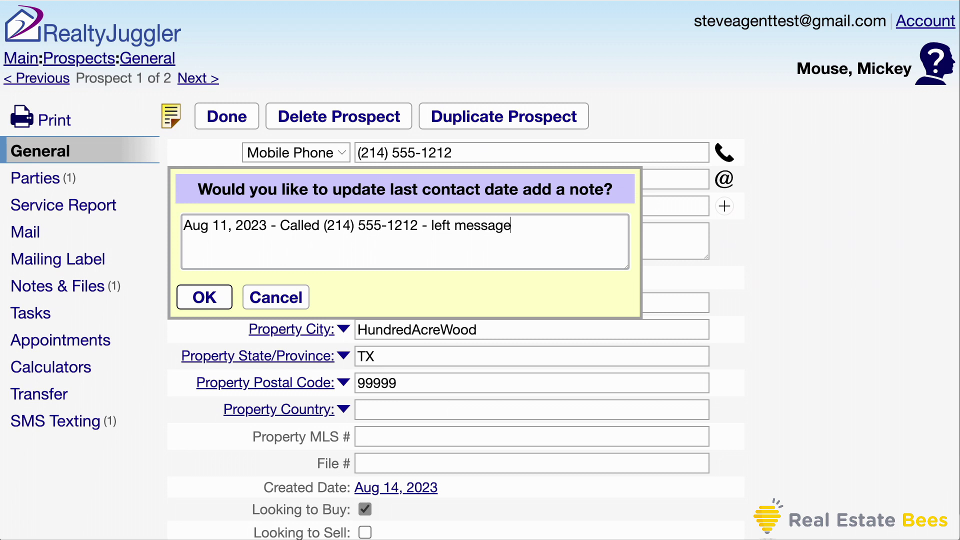
left_click(205, 298)
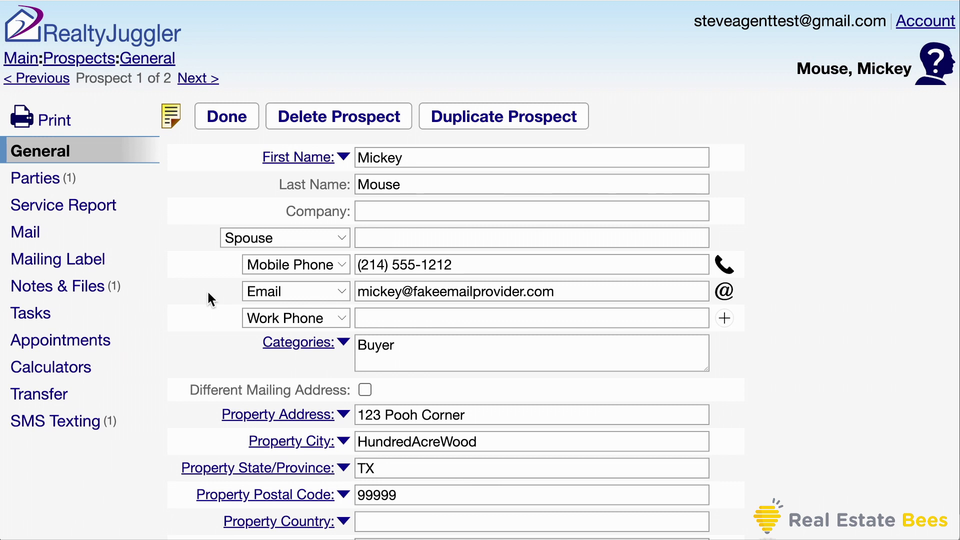
Set the prospect's follow-up to 'Contact again in:' 1 days
scroll(436, 361, "down", 2)
scroll(437, 370, "down", 5)
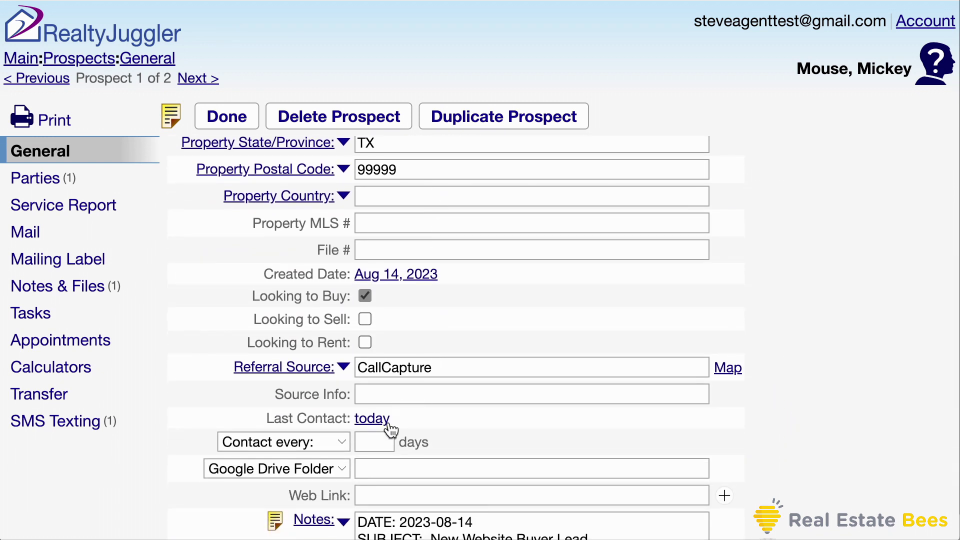
left_click(344, 439)
left_click(318, 463)
type("1")
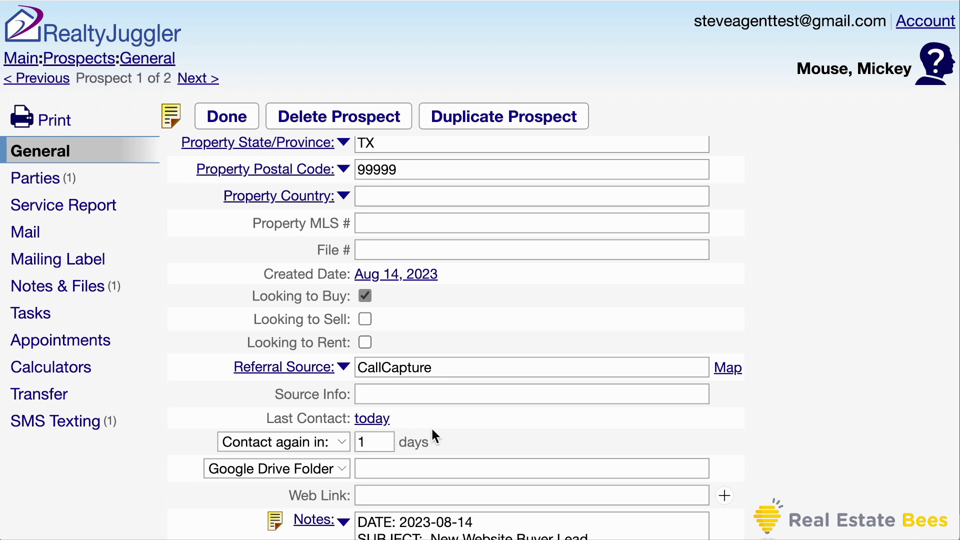
Send the prospect the saved home valuation reply by SMS
left_click(80, 425)
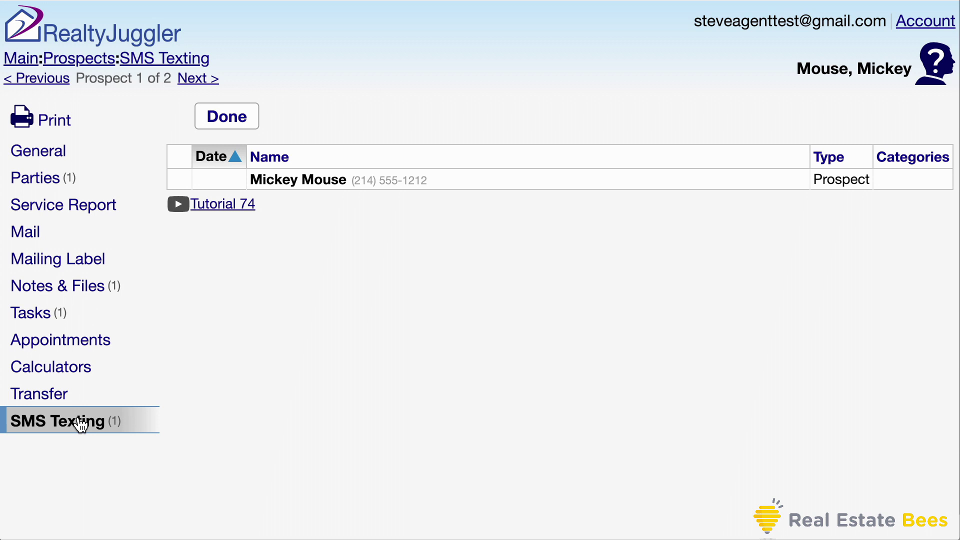
left_click(318, 191)
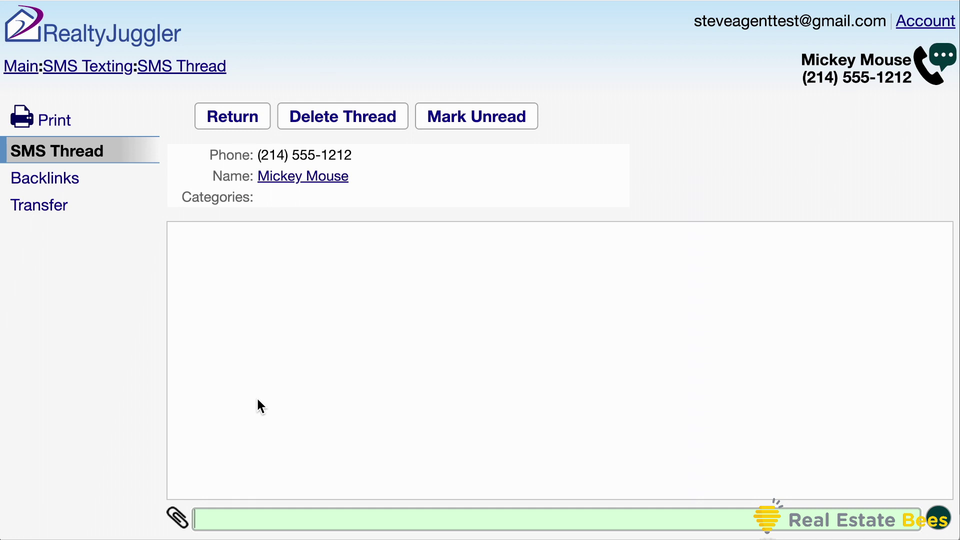
type("Hi Mickey, I will get your home valuation to you as quickly as possible.  Steve")
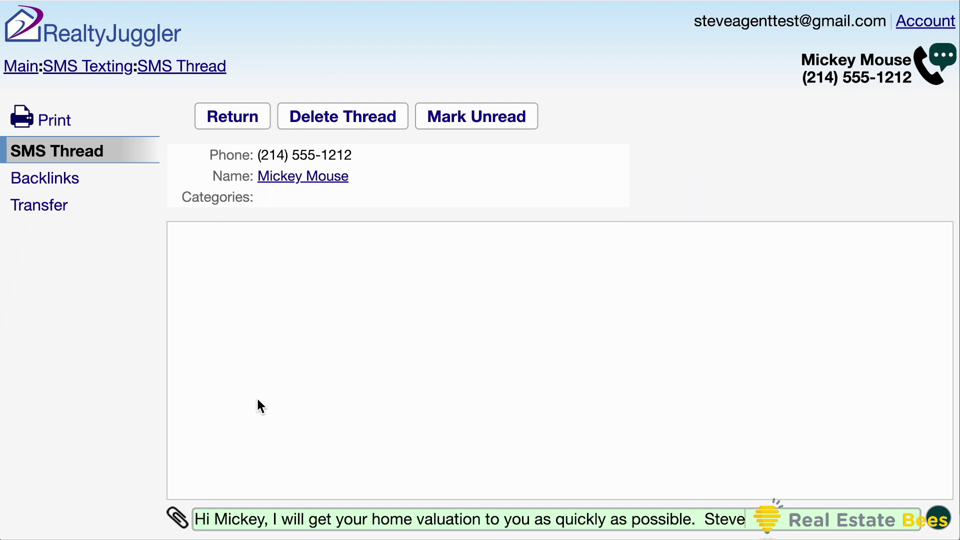
key("Return")
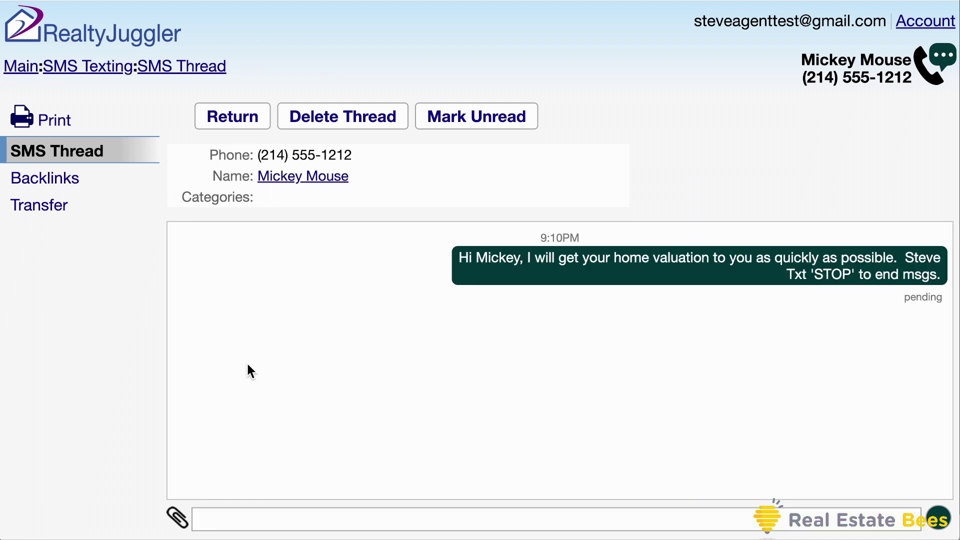
Attach HomeValuationResponse.png to the text, then view the prospect's mail history
left_click(177, 518)
left_click(264, 223)
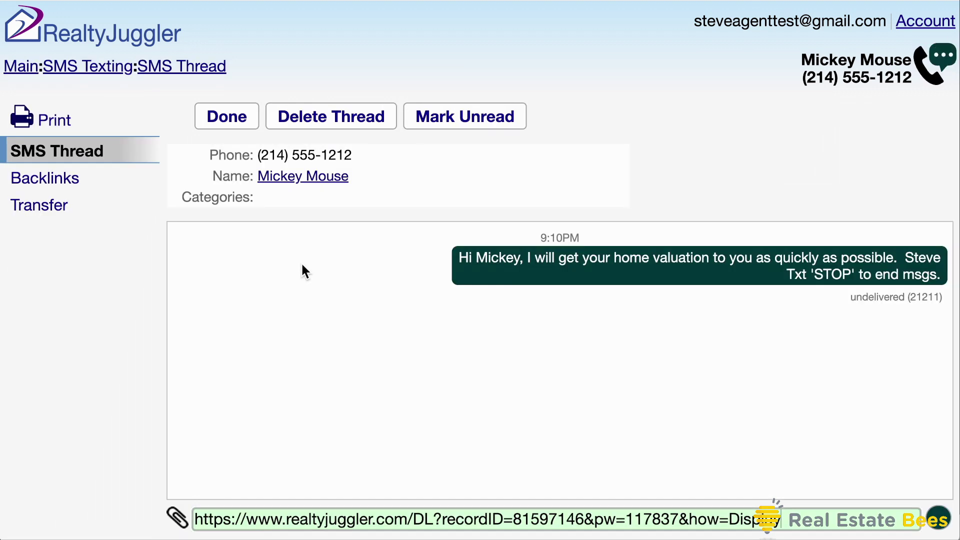
scroll(494, 295, "up", 8)
scroll(497, 303, "up", 2)
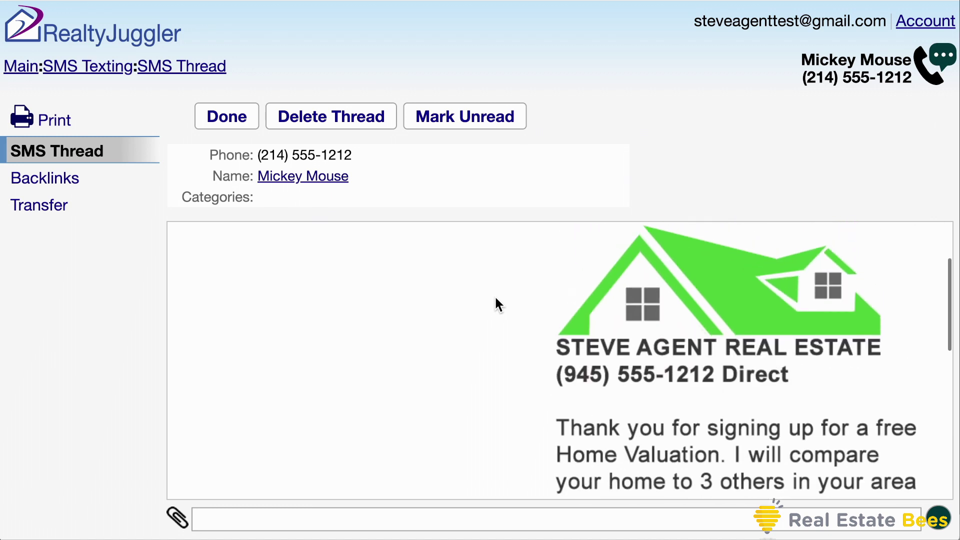
scroll(498, 304, "down", 7)
scroll(498, 303, "down", 2)
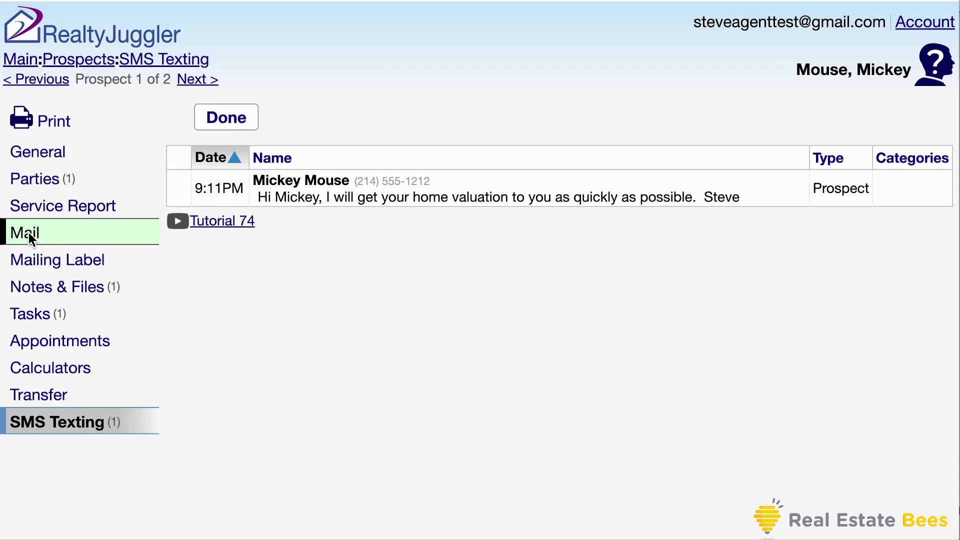
left_click(29, 232)
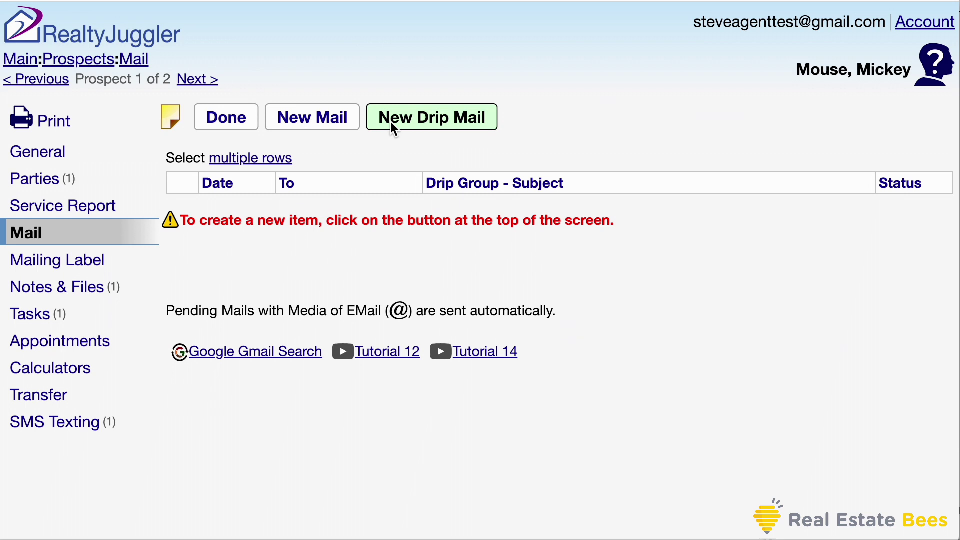
Create a new mail addressed to the prospect's e-mail address
left_click(333, 119)
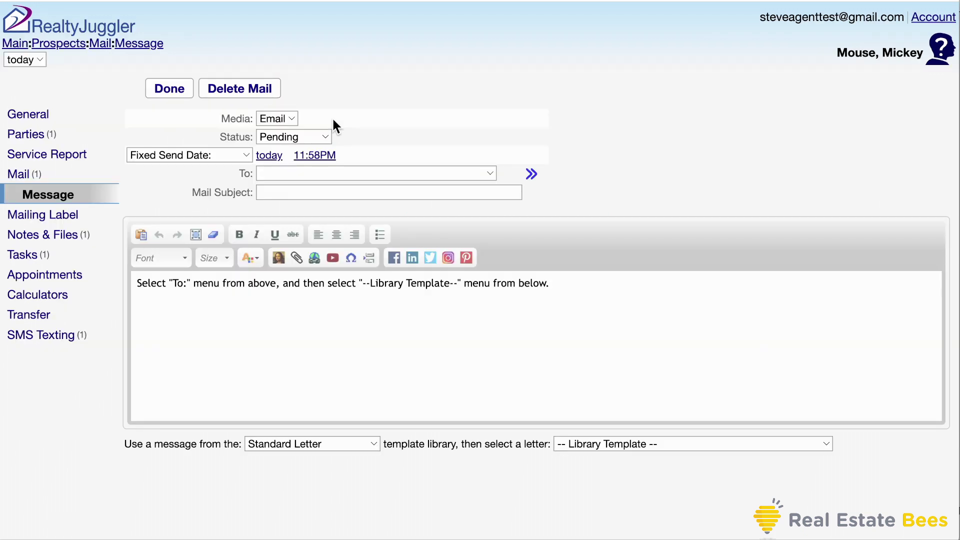
left_click(305, 175)
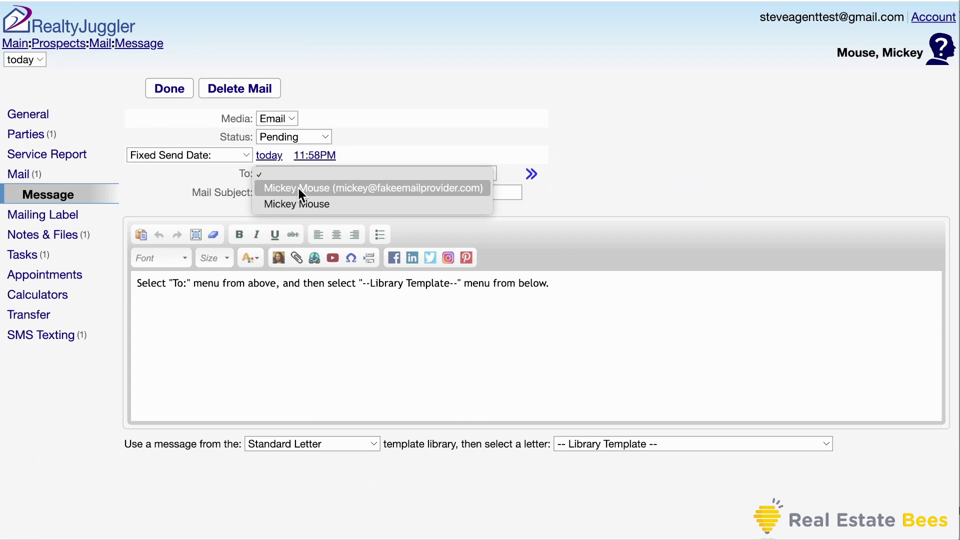
left_click(298, 188)
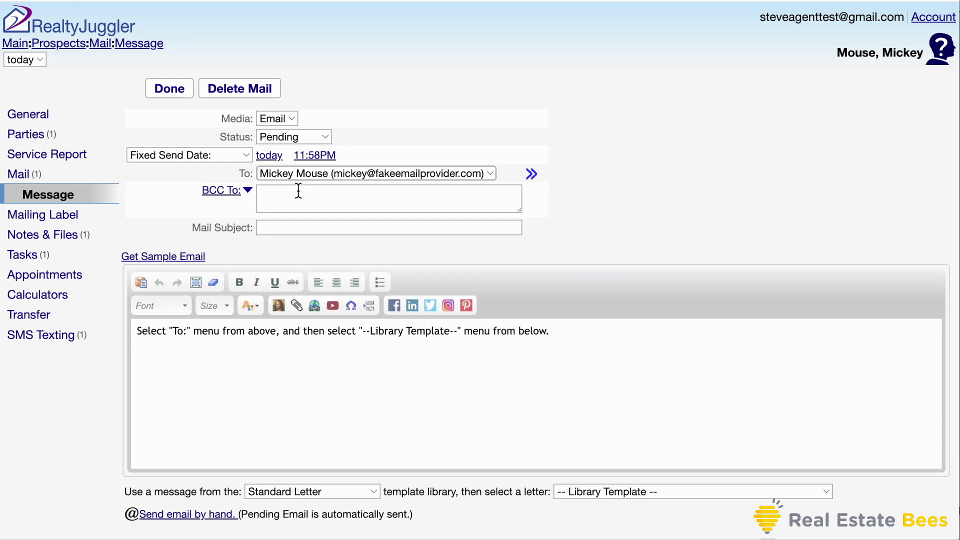
Fill the email with the Free Home Valuation letter from the Custom Letter library
left_click(301, 490)
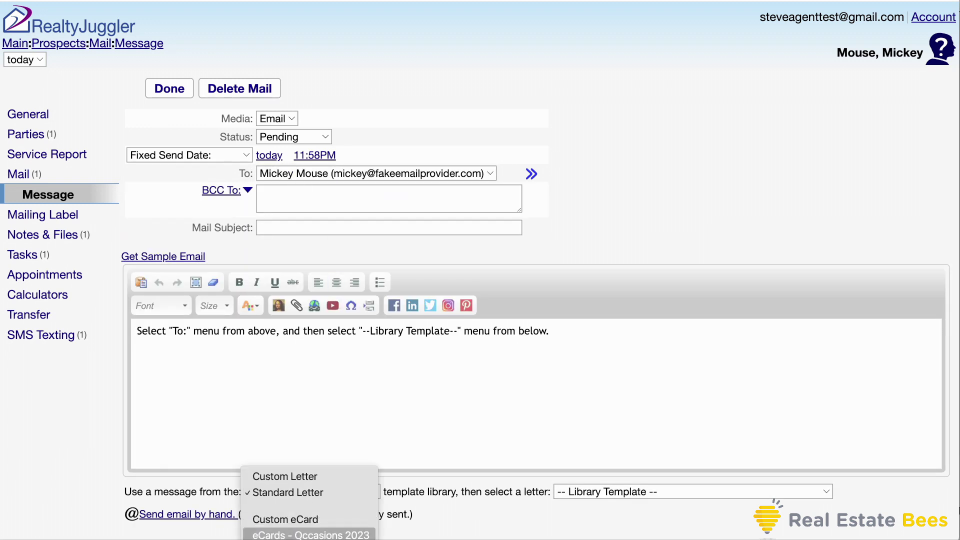
left_click(304, 477)
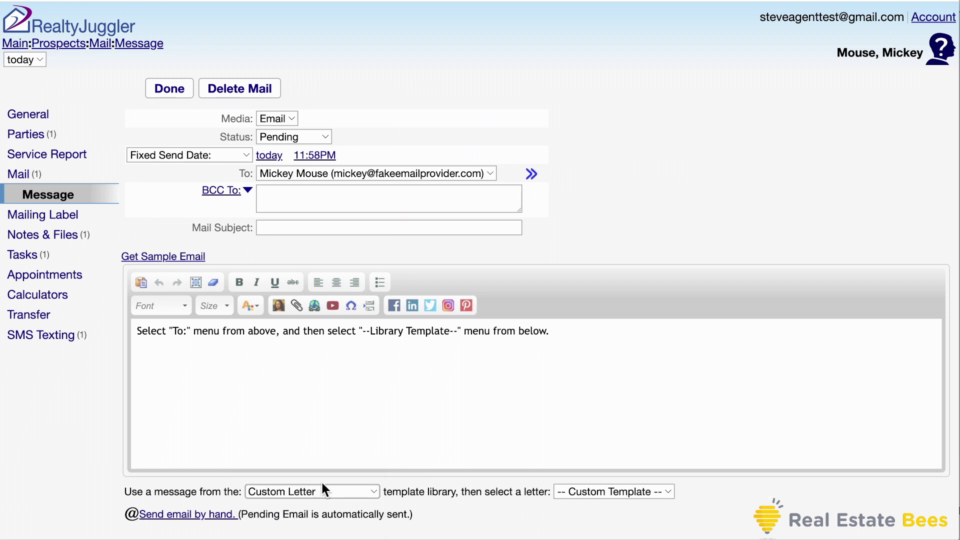
left_click(587, 492)
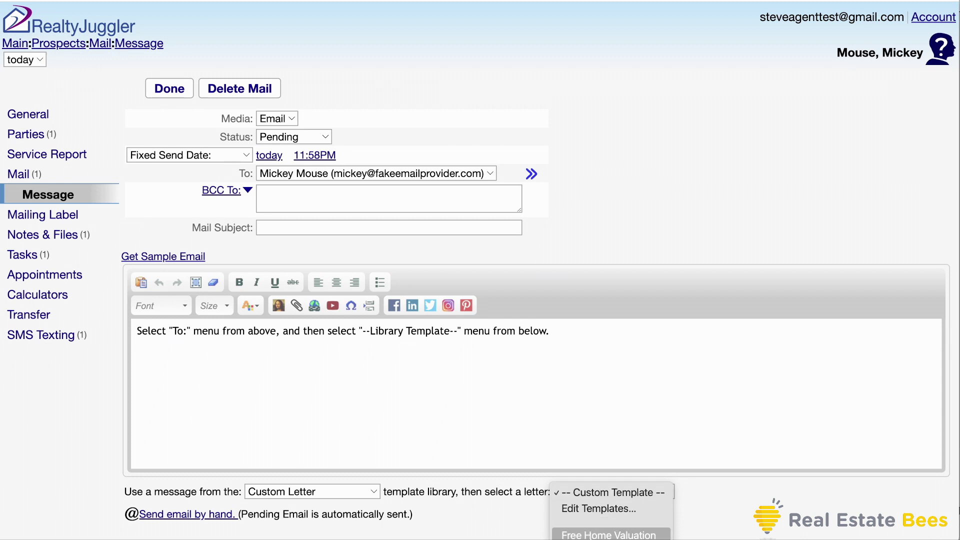
left_click(587, 534)
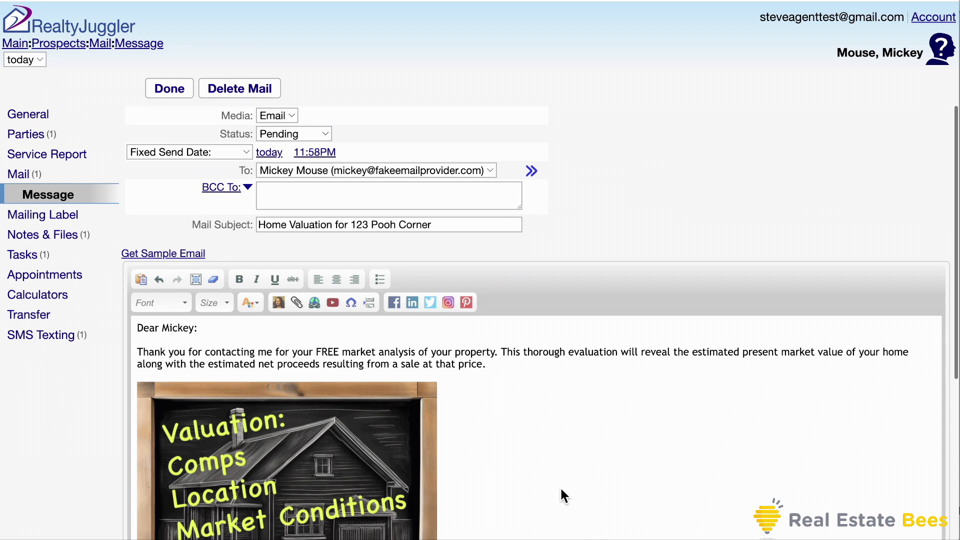
scroll(561, 490, "down", 5)
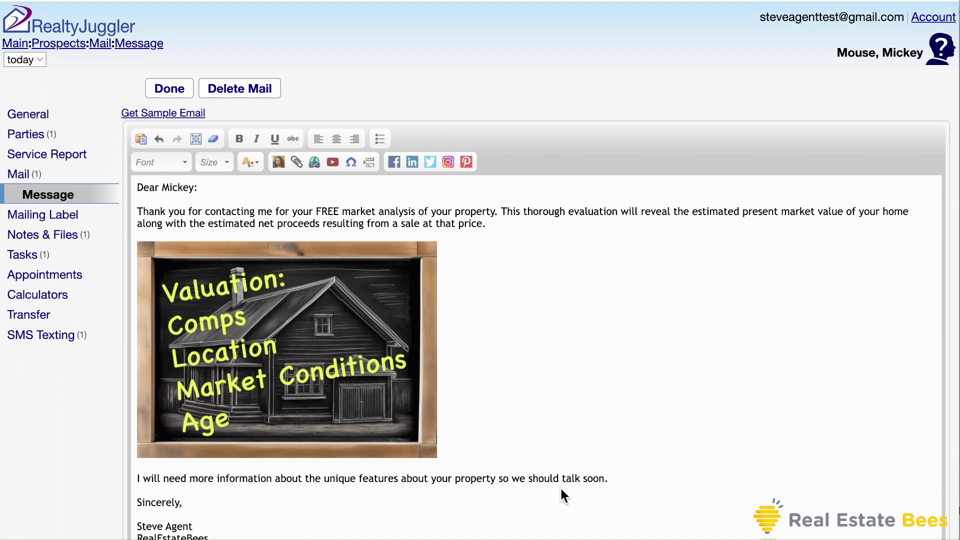
scroll(563, 351, "up", 5)
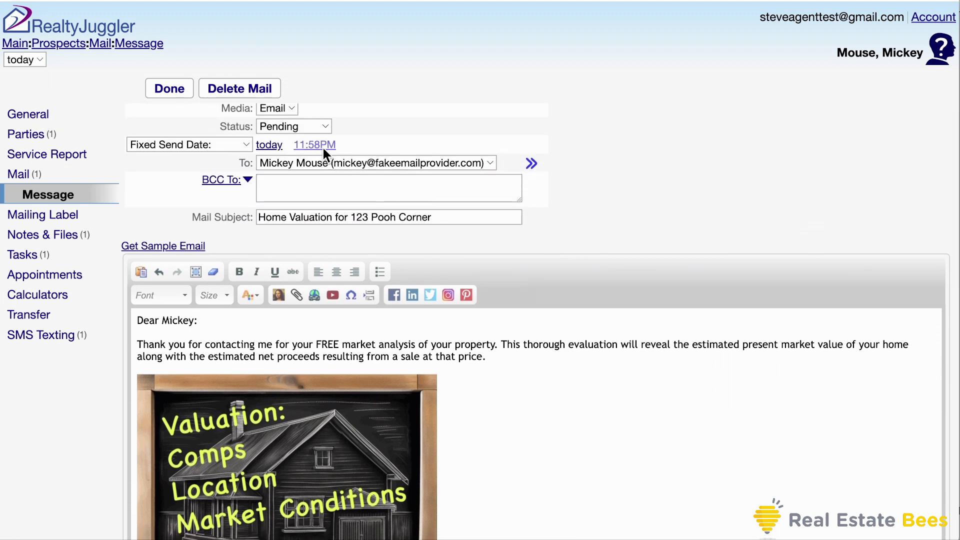
Change the pending email's 11:58PM send time to No Time
left_click(323, 147)
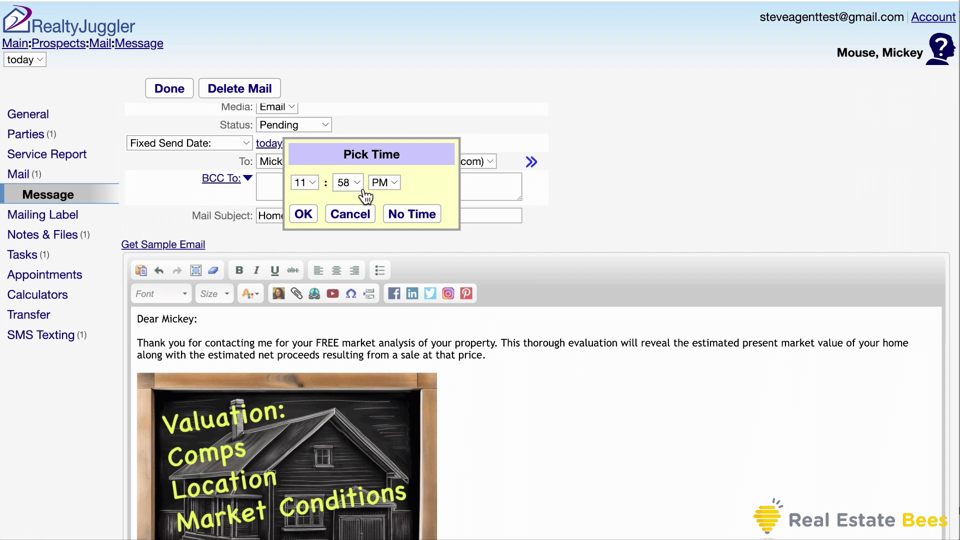
left_click(409, 217)
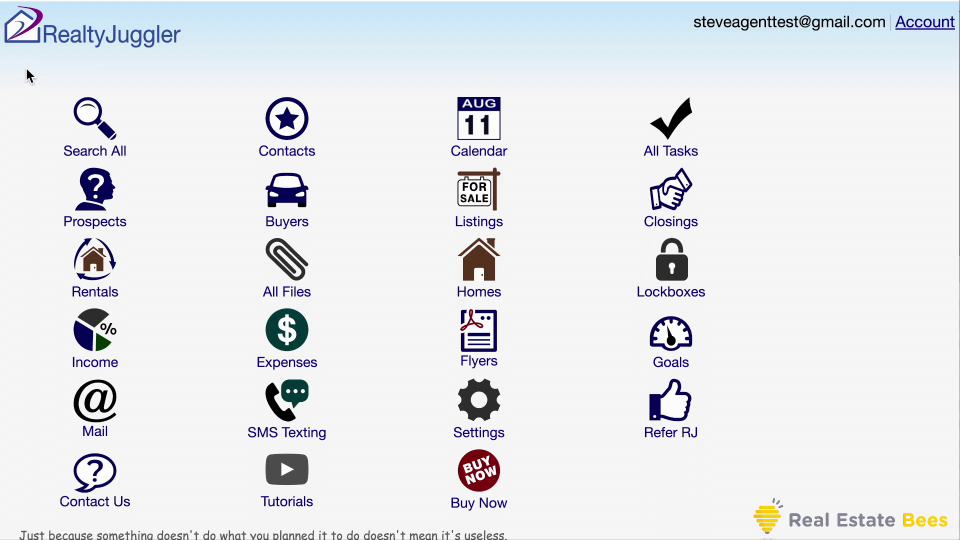
Open the Mail section and its Mail Forms list
left_click(93, 398)
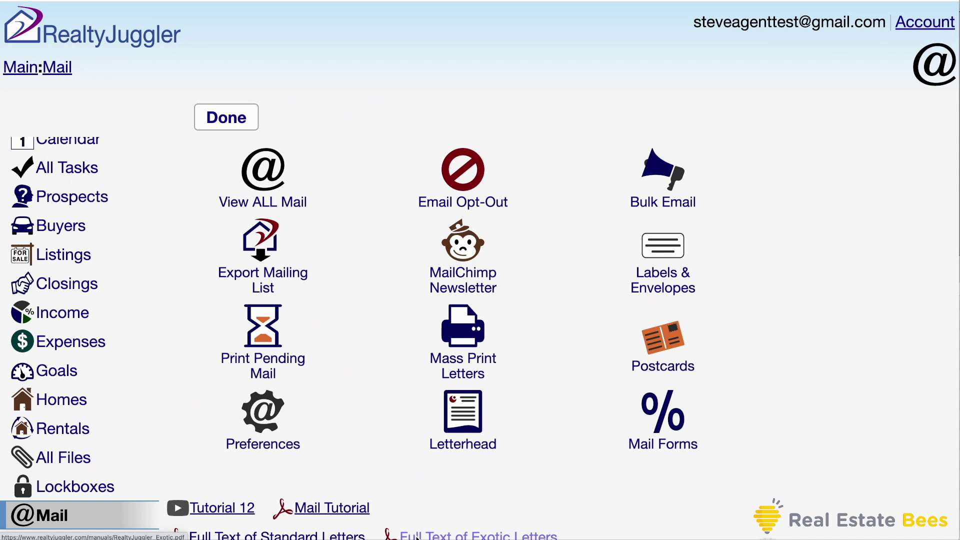
left_click(660, 424)
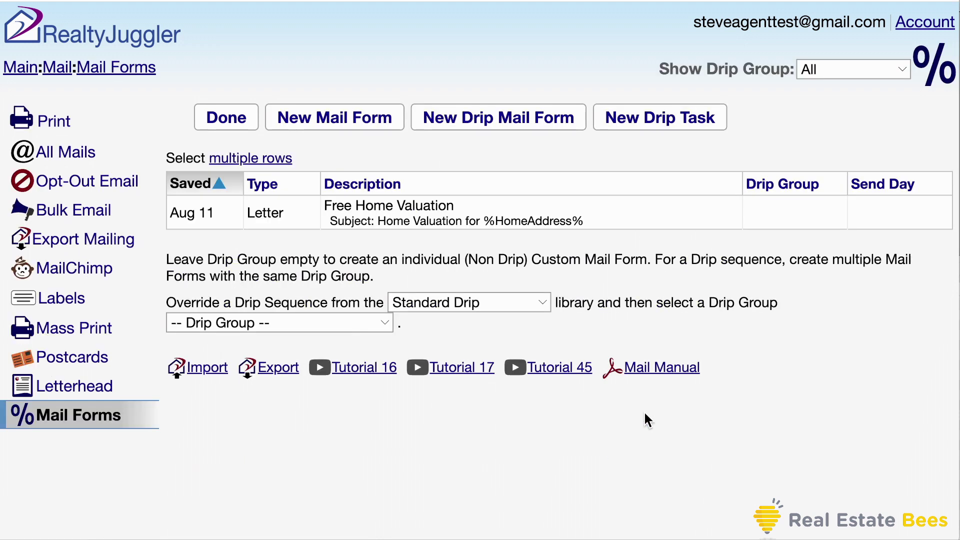
Start a new mail form from the eCards - Occasions 2023 'Closing Anniversary - Full House' template
left_click(353, 119)
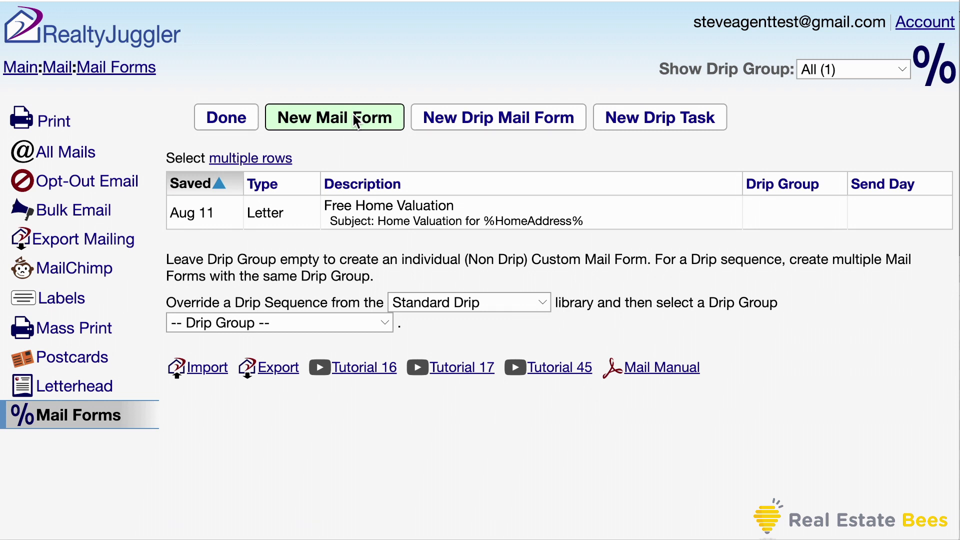
scroll(378, 187, "down", 5)
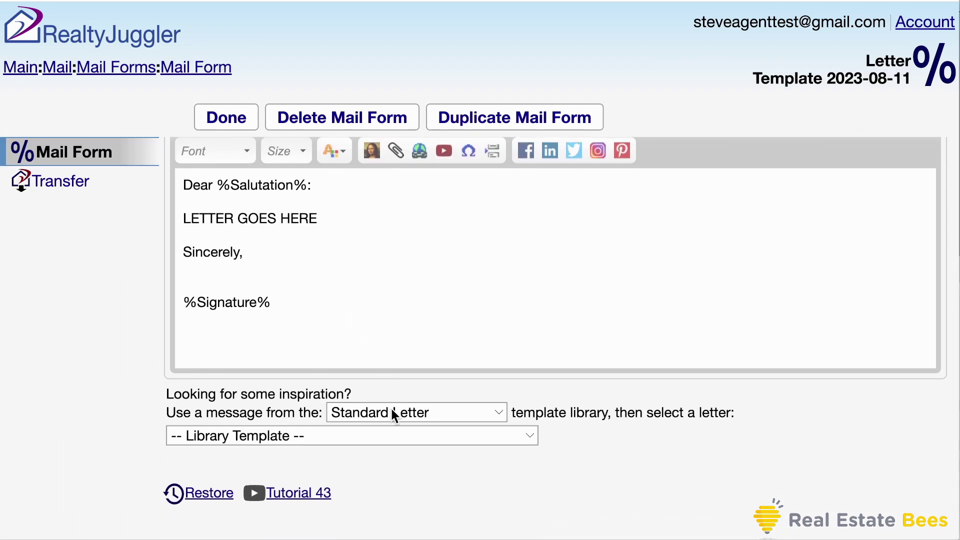
left_click(392, 413)
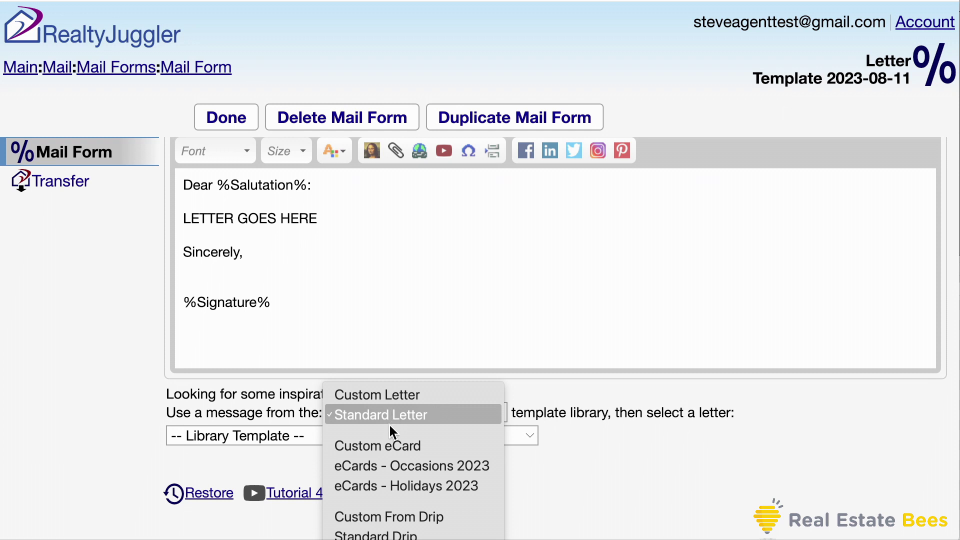
left_click(392, 466)
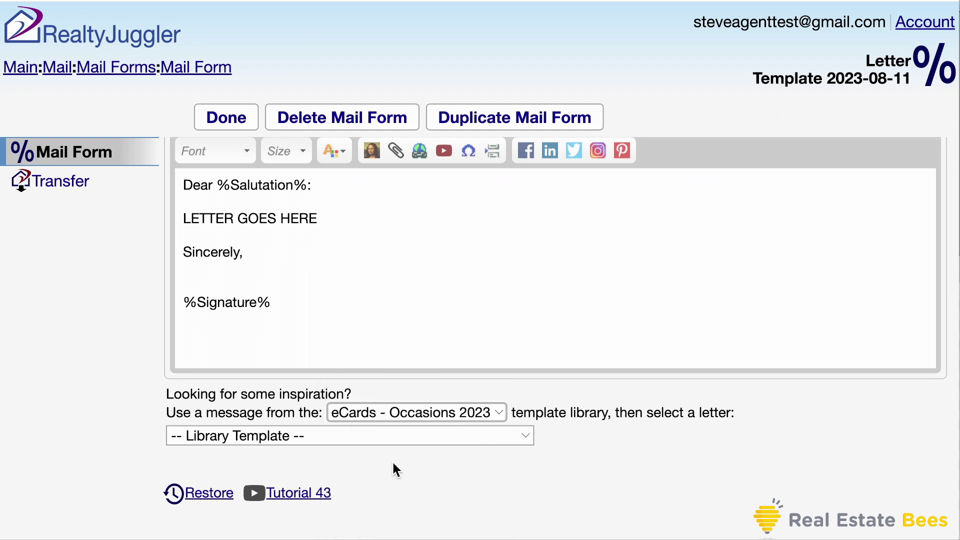
left_click(322, 434)
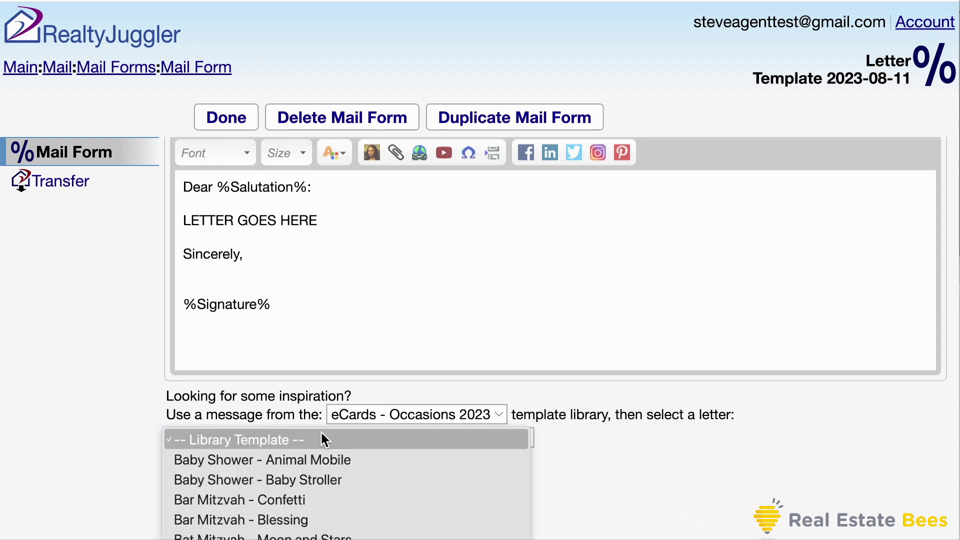
scroll(338, 506, "down", 10)
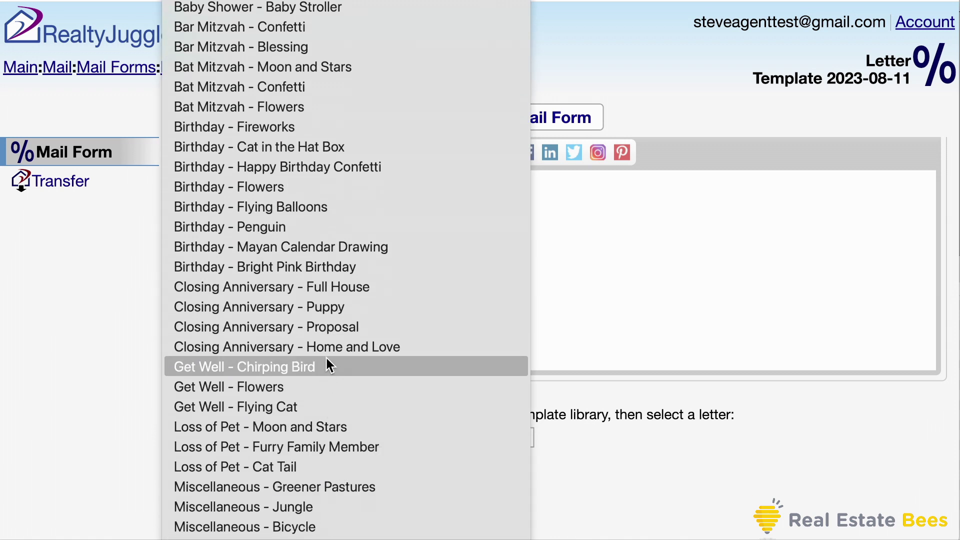
left_click(317, 289)
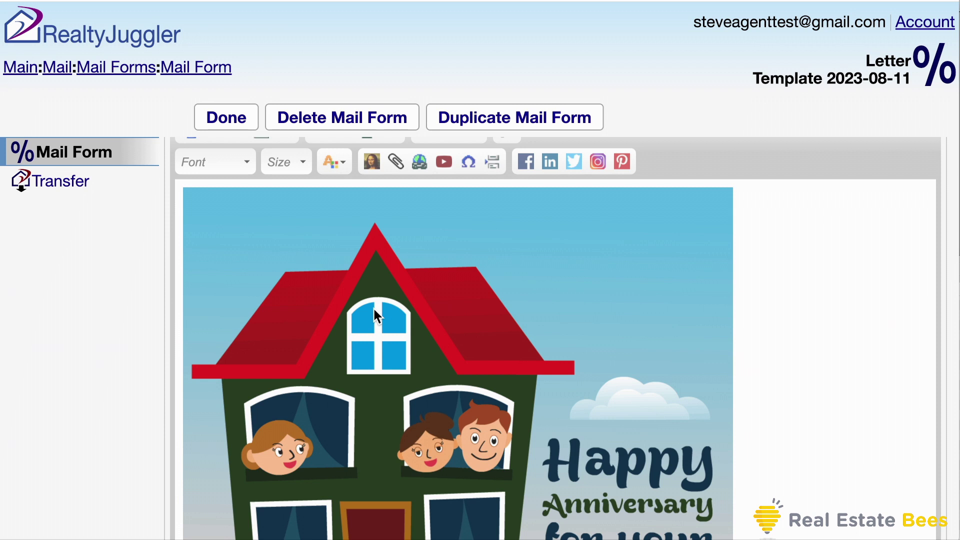
Reword the subject to 'Happy Anniversary for you and your Home!' and send a sample email
scroll(374, 315, "up", 5)
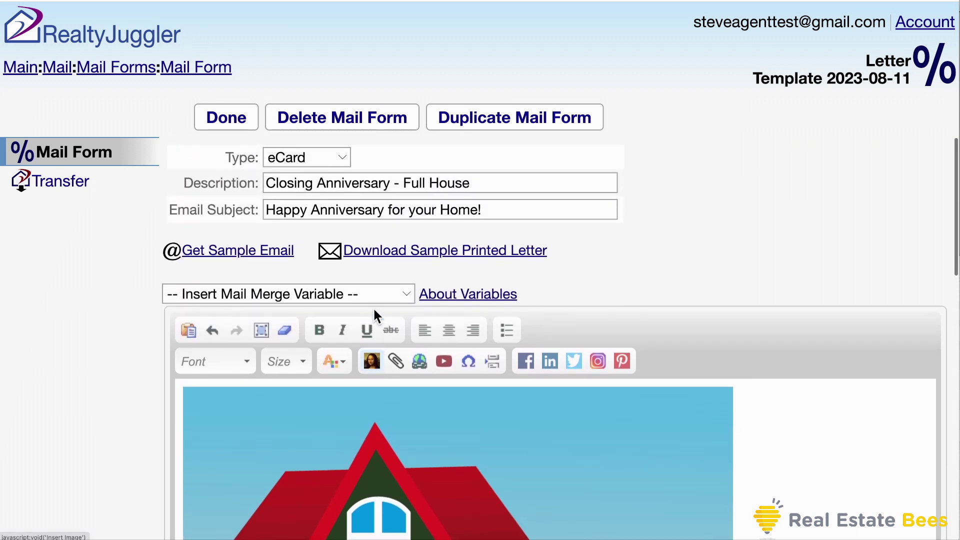
left_click(507, 216)
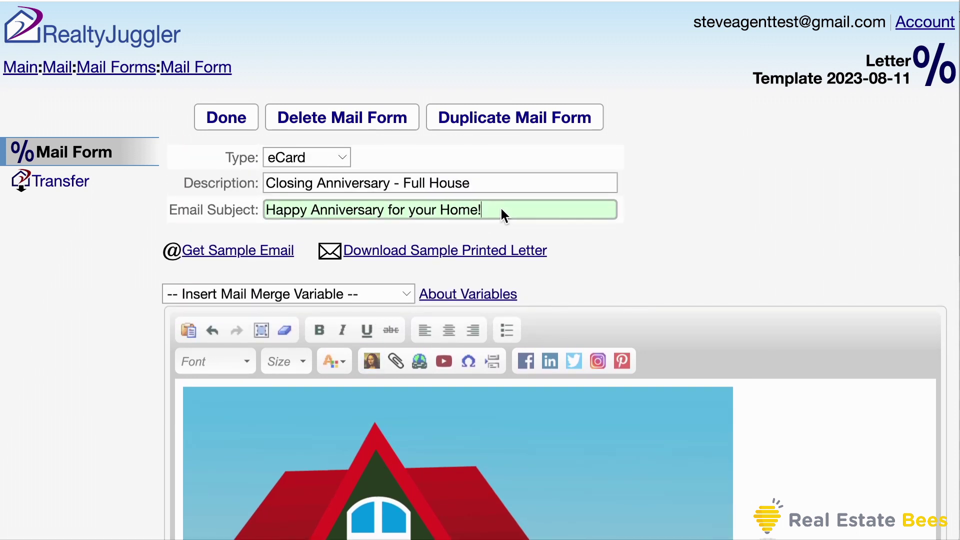
left_click_drag(427, 209, 433, 210)
type("and your H")
left_click(252, 249)
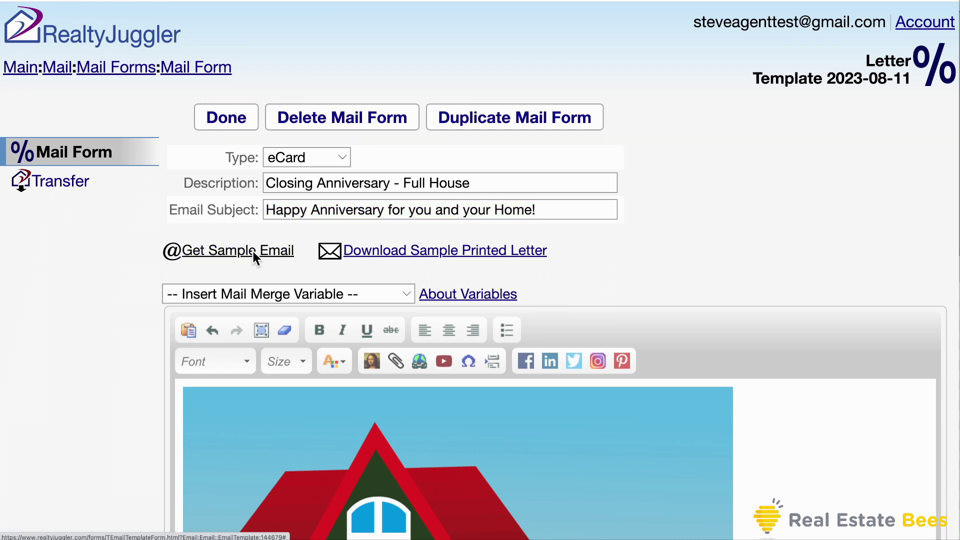
left_click(253, 251)
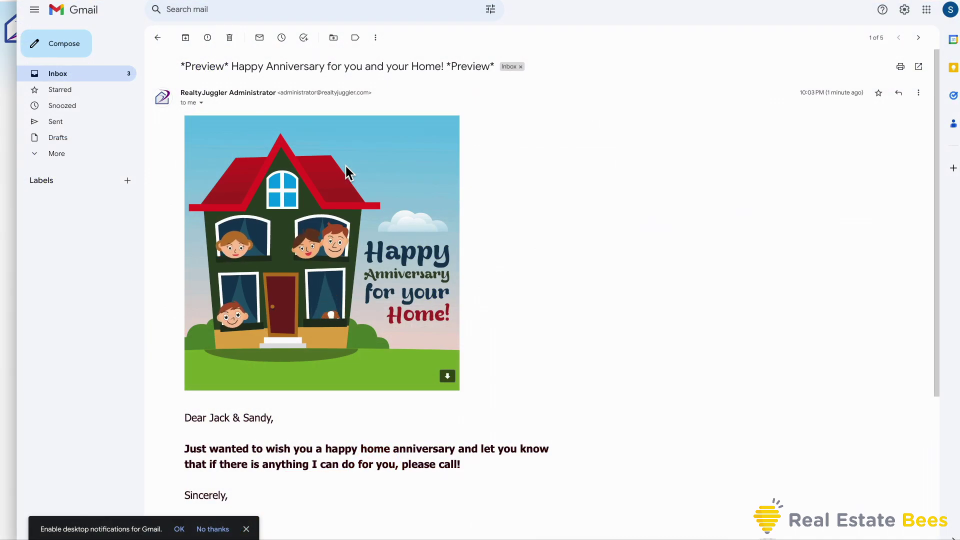
Scroll through the Happy Anniversary eCard preview email received in Gmail
scroll(346, 166, "down", 3)
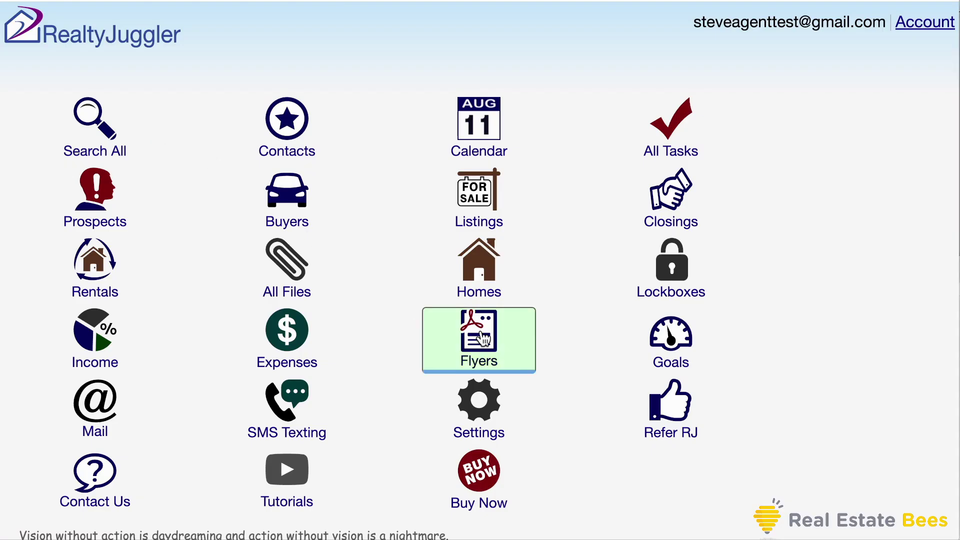
Browse the Flyers template gallery and save flyer 120 as 120.pdf
left_click(474, 340)
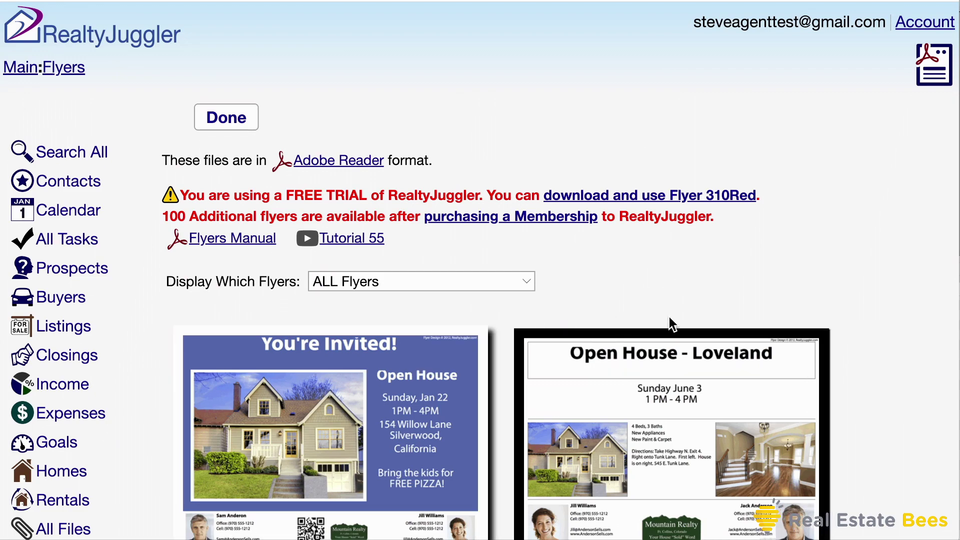
scroll(775, 280, "down", 3)
left_click_drag(955, 150, 956, 270)
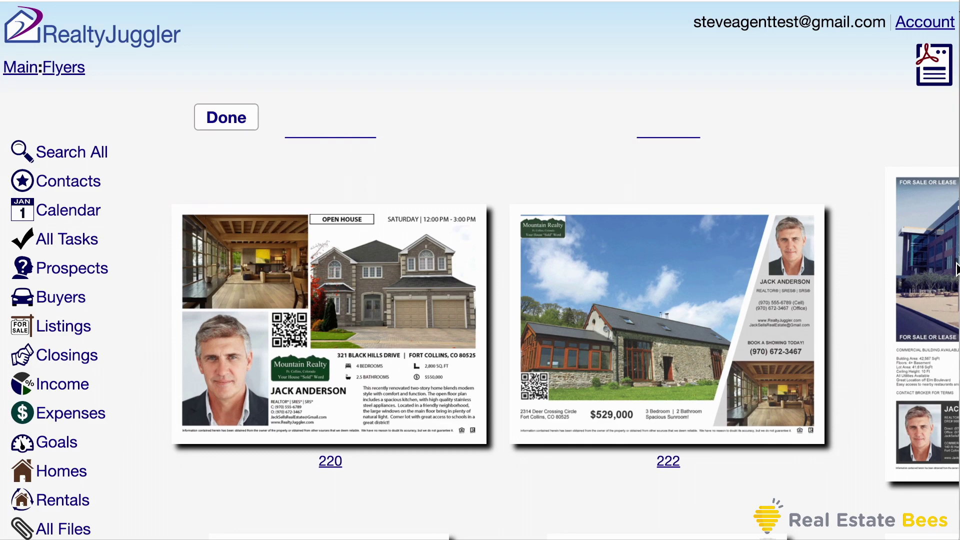
scroll(525, 342, "up", 20)
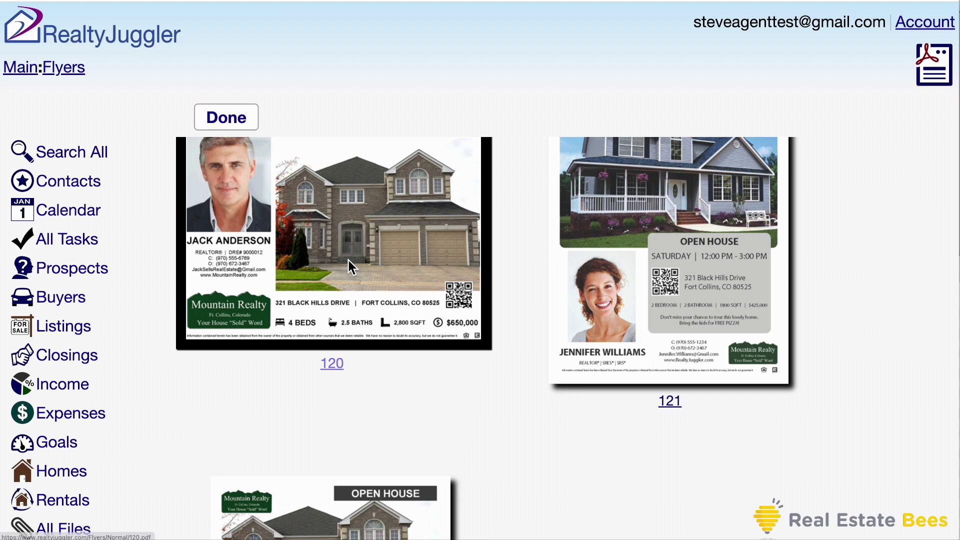
left_click(349, 260)
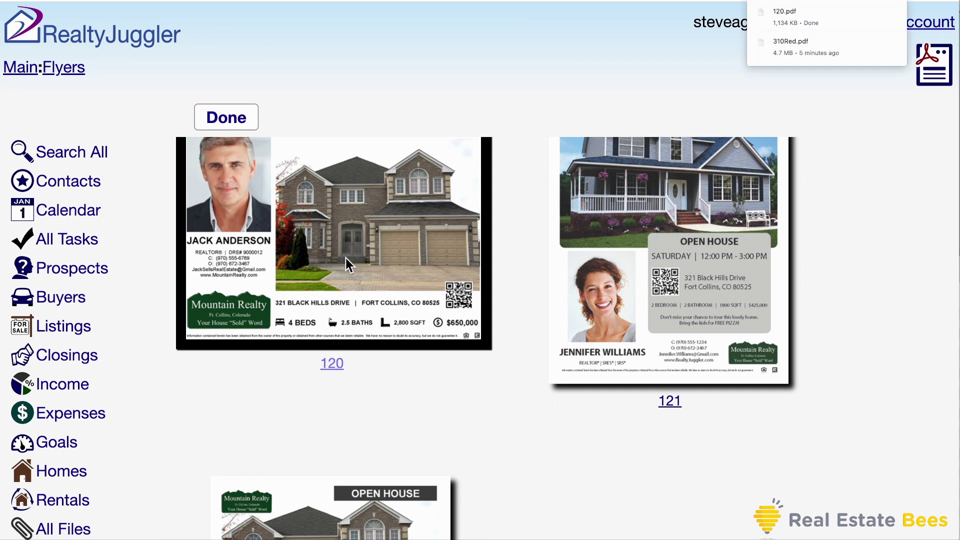